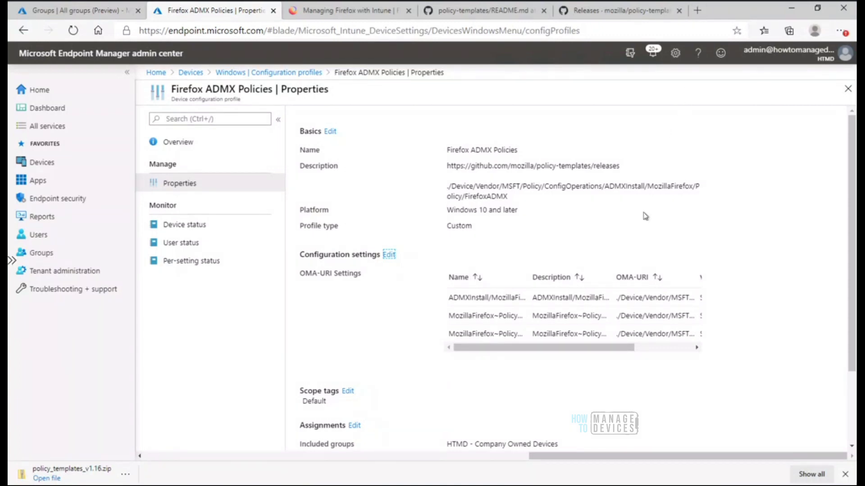
Step: Open the Firefox ADMX Policies configuration settings for editing and review the details of the ADMXInstall/MozillaFirefox/Policy/FirefoxADMX OMA-URI row
{"action": "left_click", "coordinate": [625, 351]}
{"action": "left_click_drag", "start_coordinate": [626, 353], "coordinate": [578, 356]}
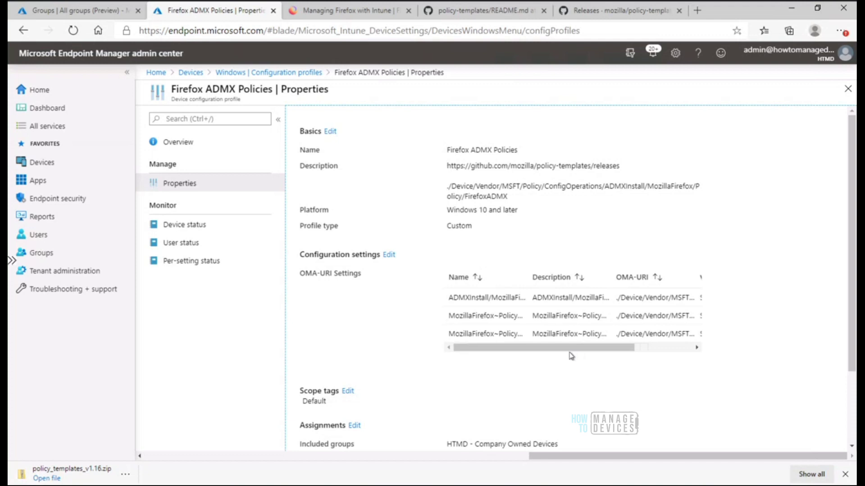
{"action": "left_click_drag", "start_coordinate": [562, 355], "coordinate": [517, 348]}
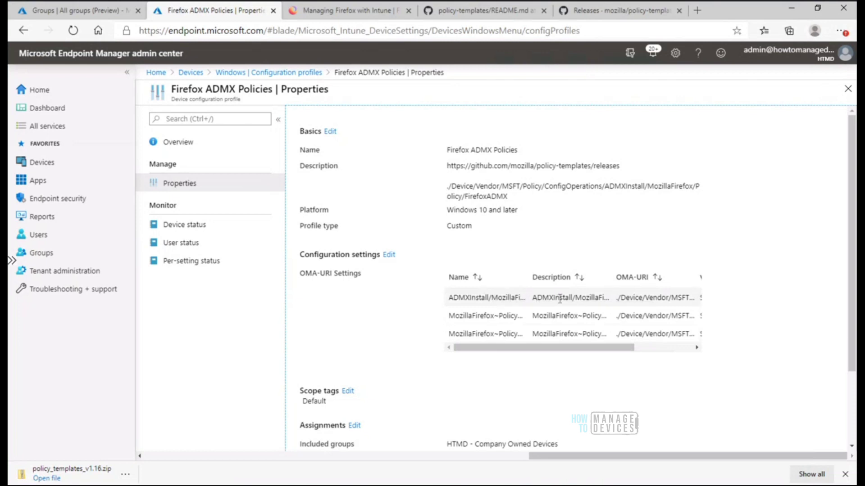
{"action": "left_click", "coordinate": [389, 255]}
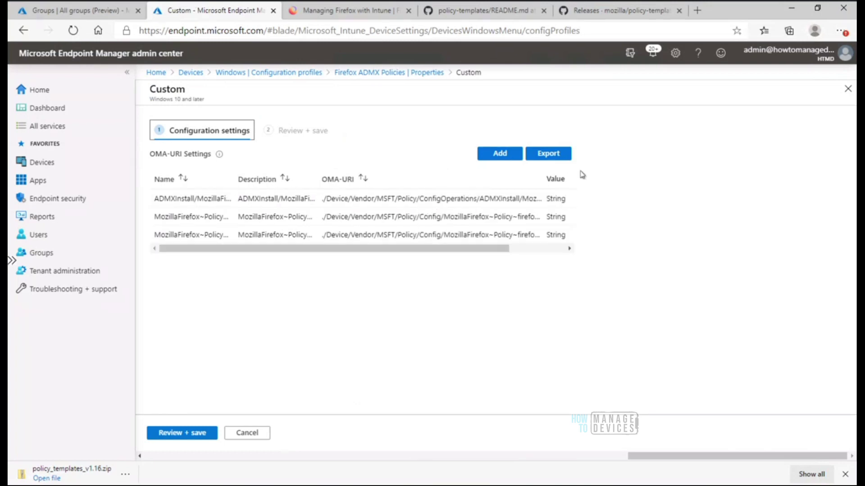
{"action": "double_click", "coordinate": [528, 199]}
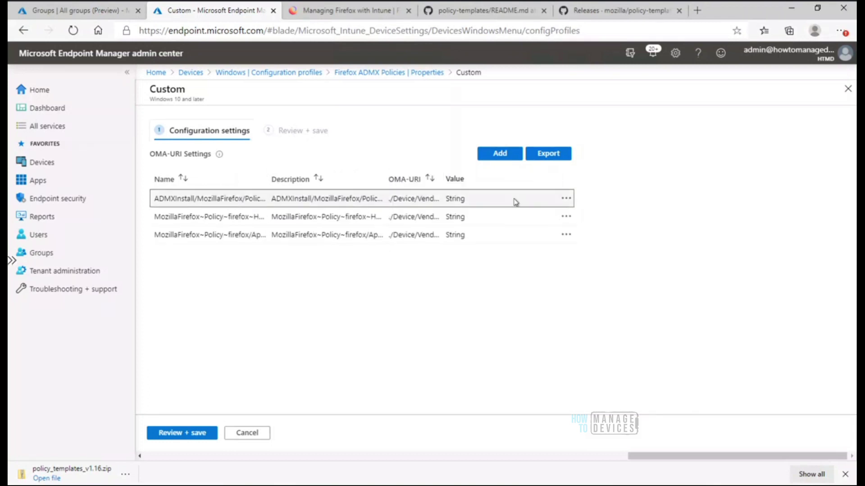
{"action": "left_click", "coordinate": [566, 199]}
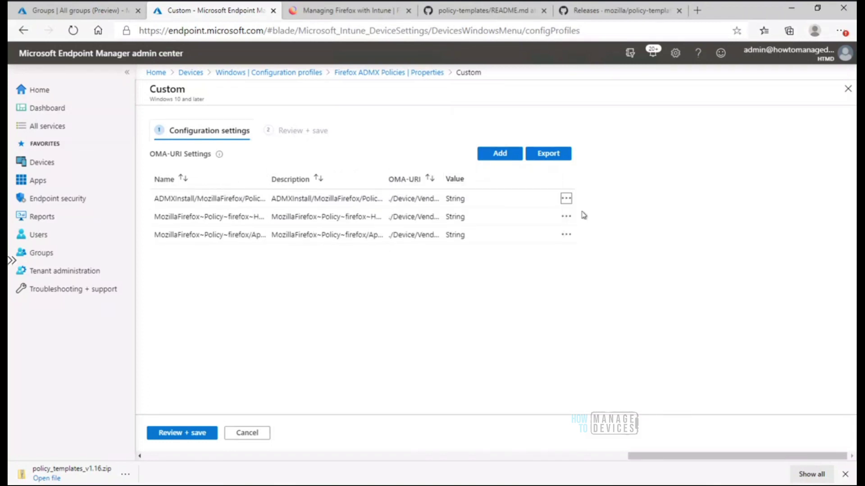
{"action": "left_click", "coordinate": [583, 213]}
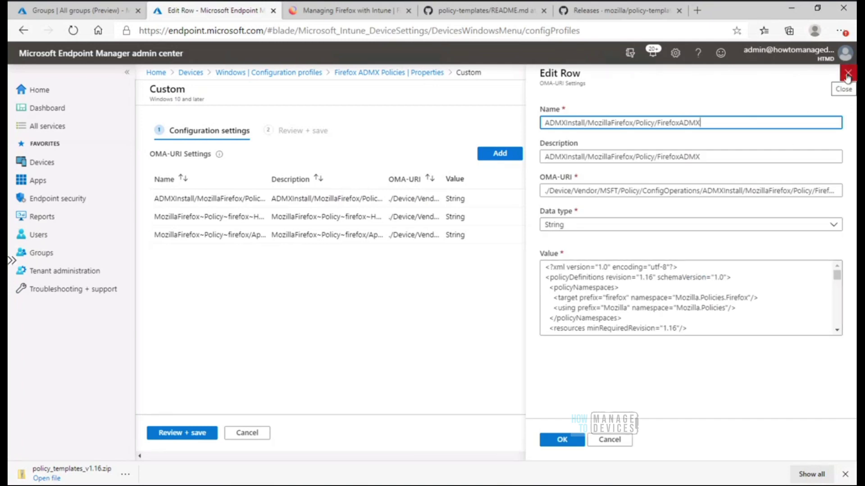
{"action": "left_click", "coordinate": [847, 74]}
Step: Review the name, OMA-URI, data type and value of the Firefox HomepageURL row, and close it unchanged
{"action": "left_click", "coordinate": [566, 217]}
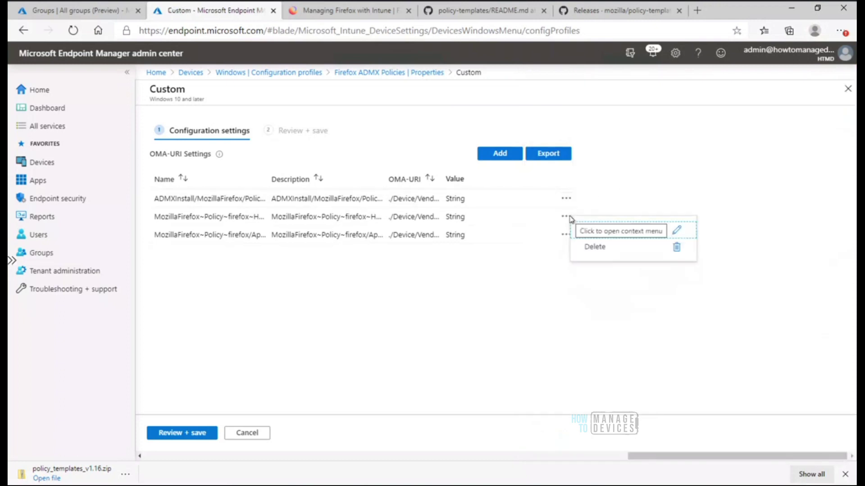
{"action": "left_click", "coordinate": [604, 232]}
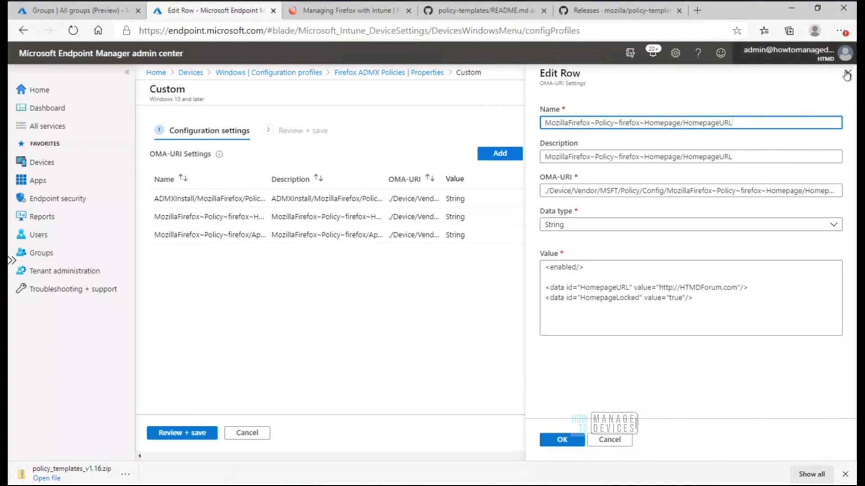
{"action": "left_click", "coordinate": [847, 75]}
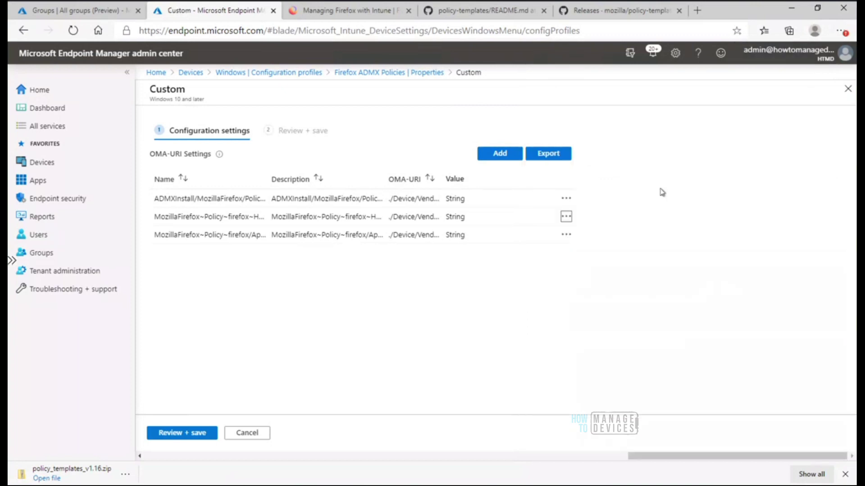
Step: Review the AppAutoUpdate row's OMA-URI and value, and leave the configuration settings without saving
{"action": "left_click", "coordinate": [566, 234]}
{"action": "left_click", "coordinate": [585, 246]}
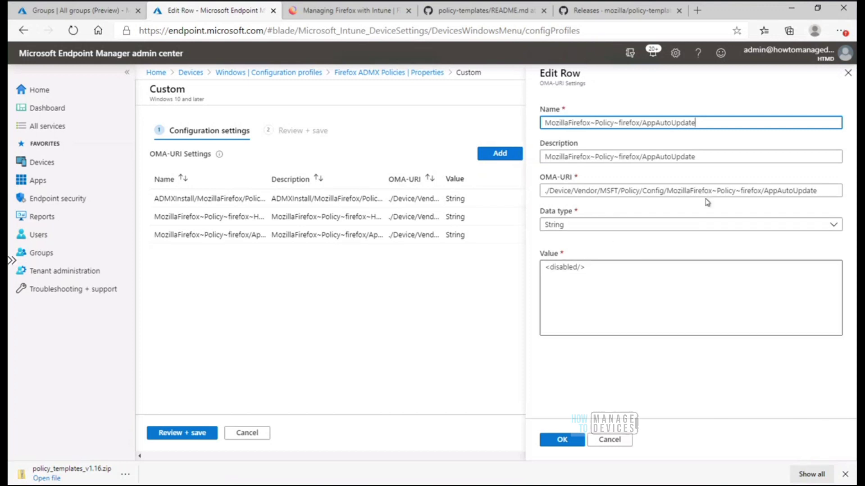
{"action": "left_click_drag", "start_coordinate": [827, 190], "coordinate": [765, 192]}
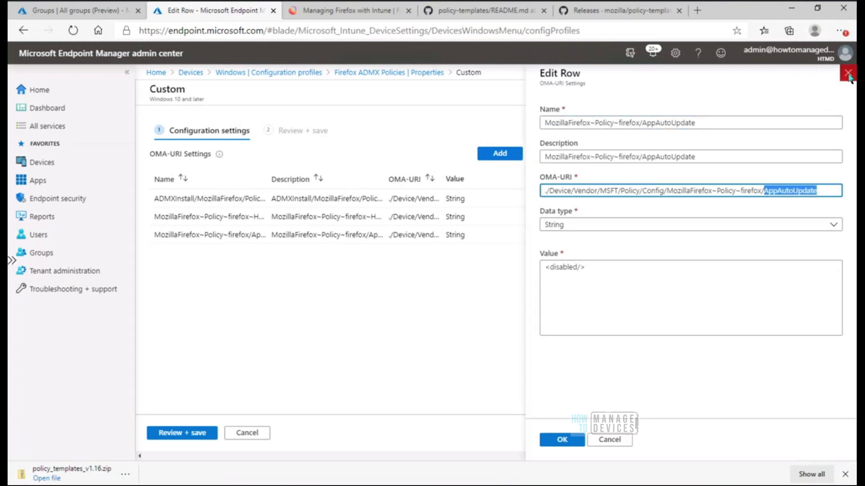
{"action": "left_click", "coordinate": [848, 72]}
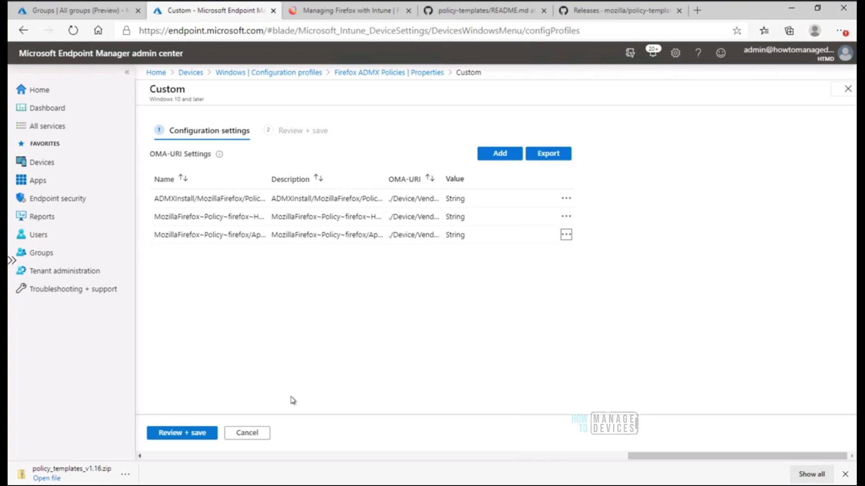
{"action": "left_click", "coordinate": [251, 435]}
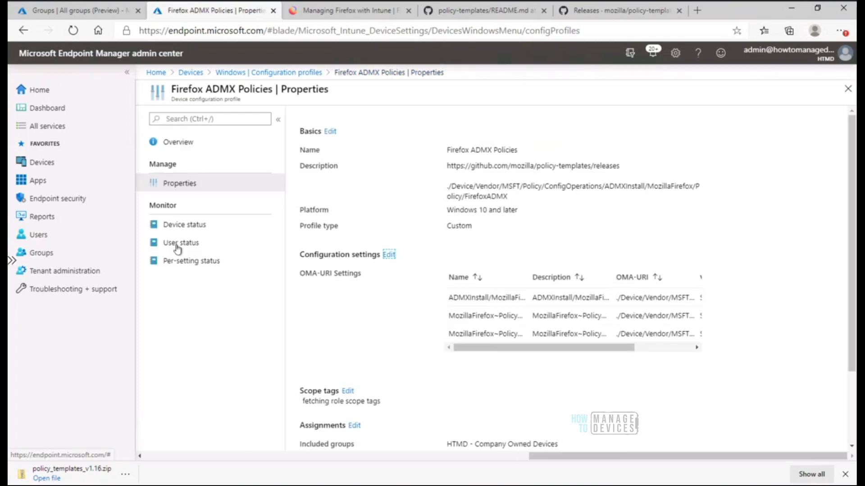
Step: From the profile's device status, inspect the Firefox ADMX Policies setting states for device Intune5, widening the Setting column to read the full paths
{"action": "left_click", "coordinate": [191, 225]}
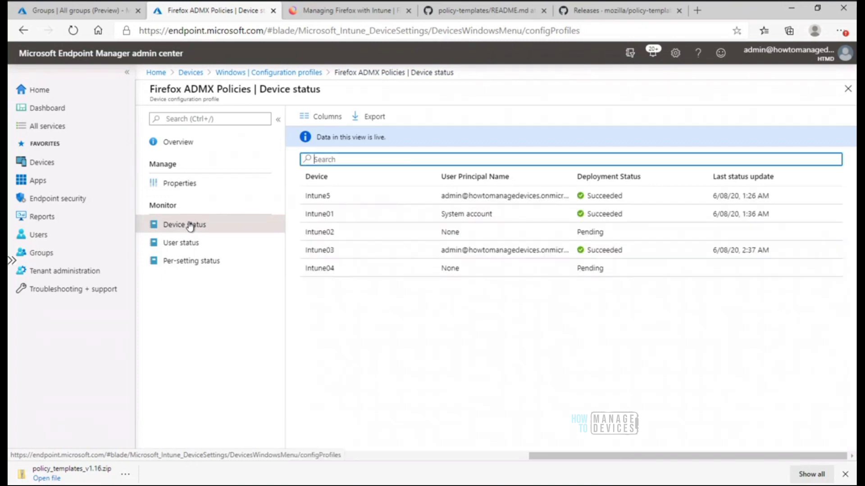
{"action": "left_click", "coordinate": [318, 197]}
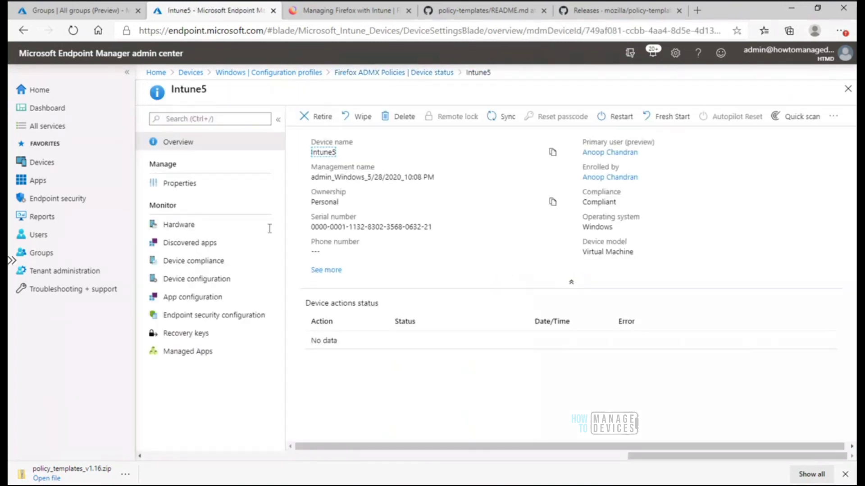
{"action": "left_click", "coordinate": [205, 283]}
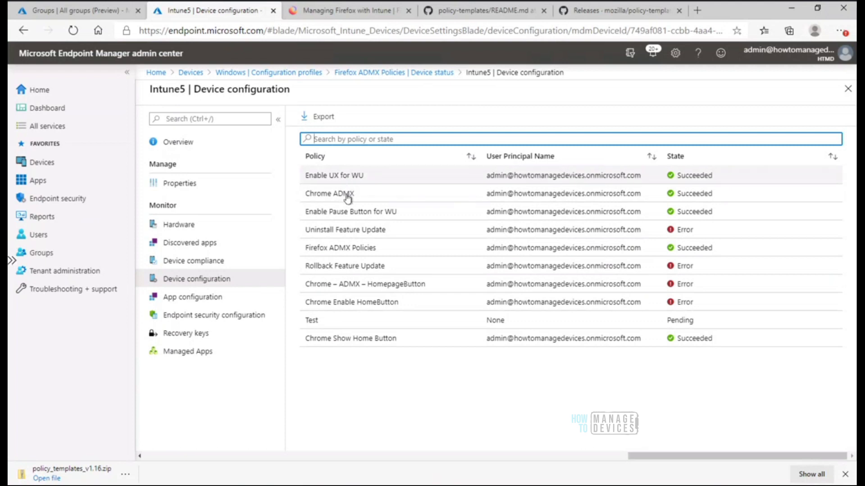
{"action": "left_click", "coordinate": [357, 247]}
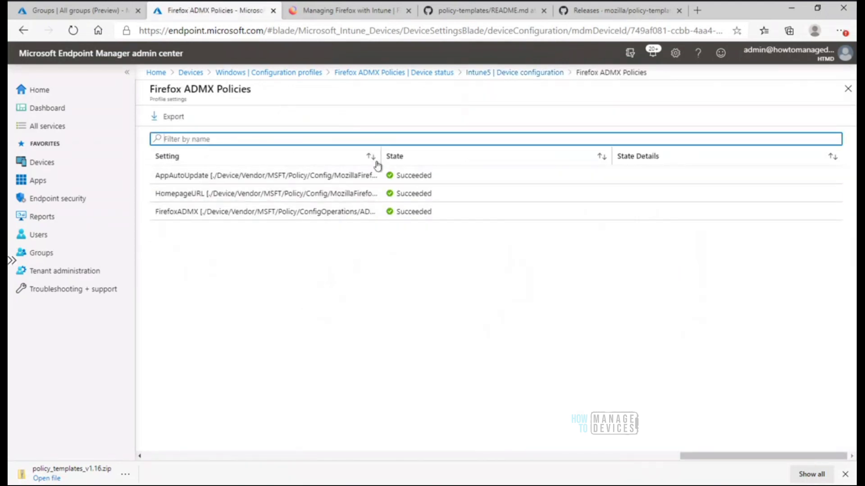
{"action": "left_click_drag", "start_coordinate": [380, 160], "coordinate": [511, 159]}
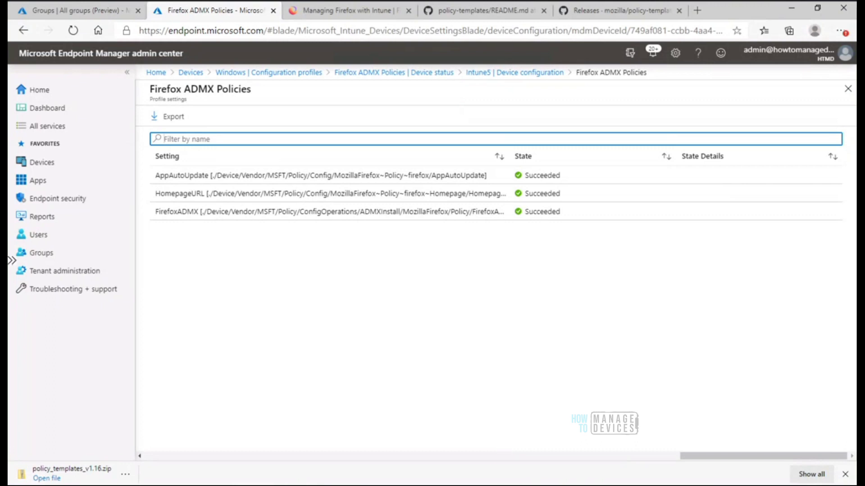
Step: Switch to the Azure AD Joined remote desktop session and refresh the DeviceManagement-Enterprise-Diagnostics-Provider Admin log in Event Viewer
{"action": "left_click", "coordinate": [492, 485]}
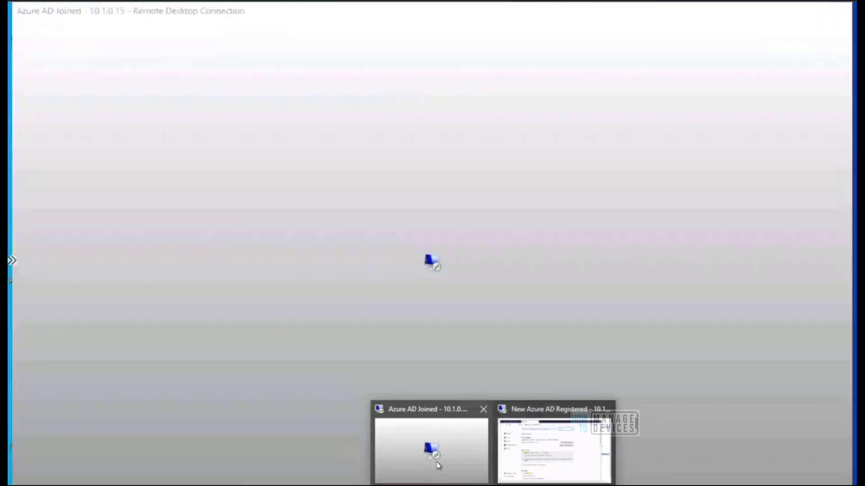
{"action": "left_click", "coordinate": [440, 466]}
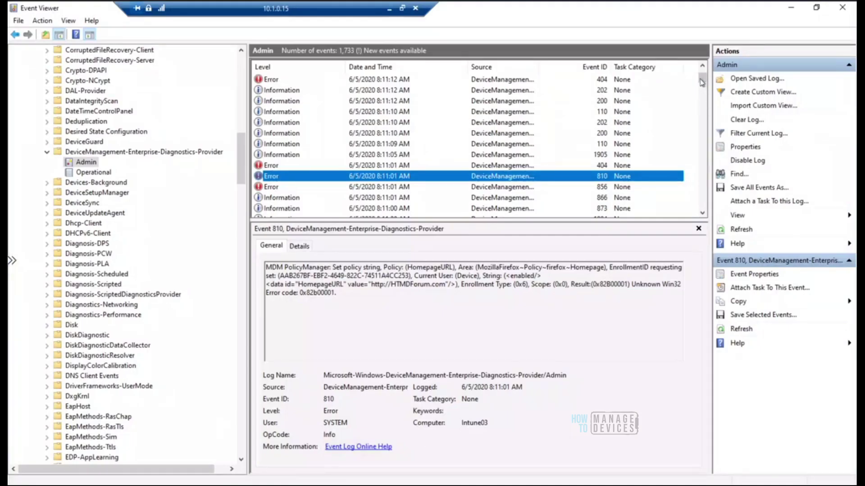
{"action": "left_click_drag", "start_coordinate": [702, 75], "coordinate": [702, 68]}
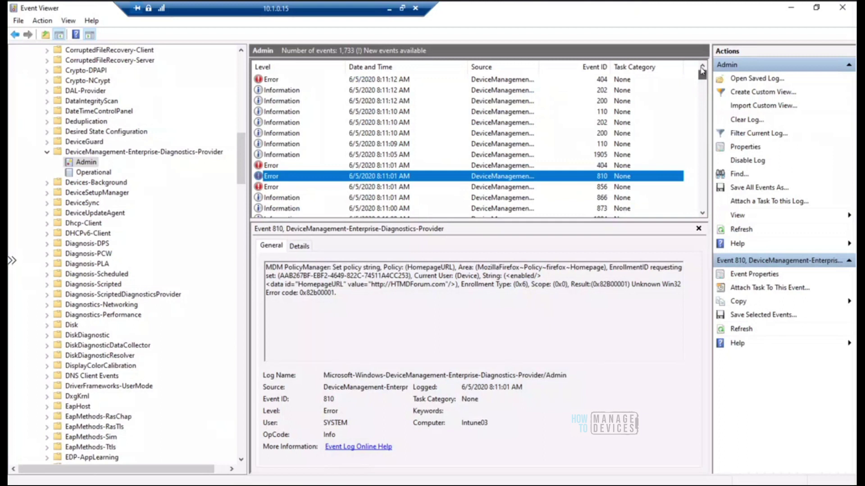
{"action": "right_click", "coordinate": [94, 165]}
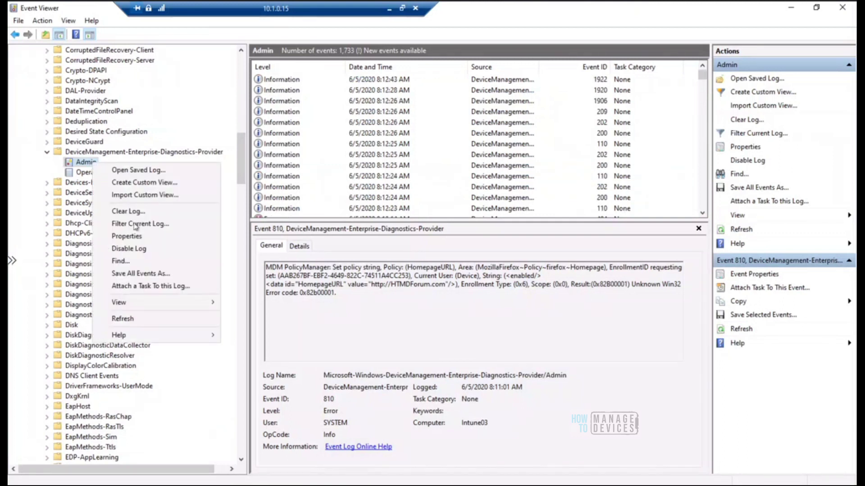
{"action": "left_click", "coordinate": [138, 324]}
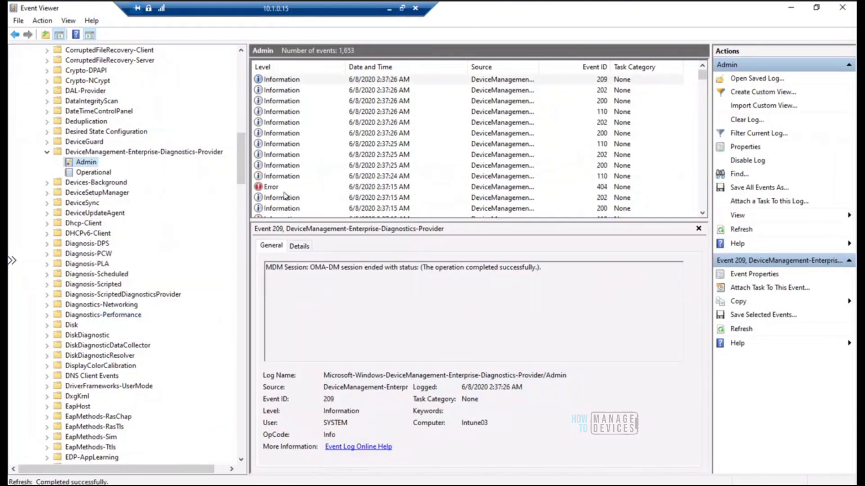
Step: Search the Admin log for "autoupdate" and move the Find dialog clear of the event description
{"action": "left_click", "coordinate": [278, 101]}
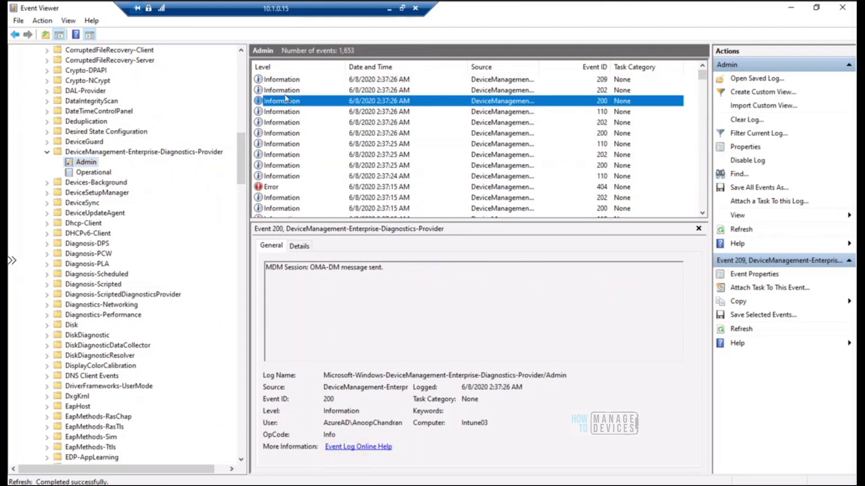
{"action": "left_click", "coordinate": [738, 174]}
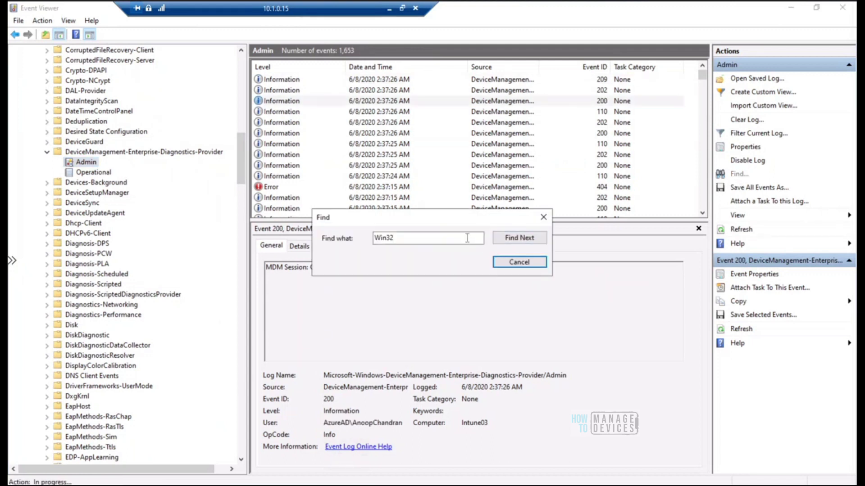
{"action": "key", "text": "ctrl+a"}
{"action": "type", "text": "au"}
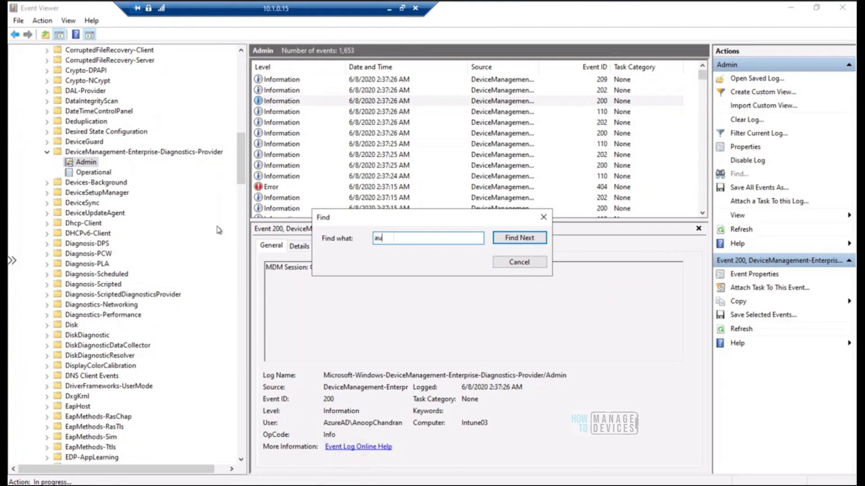
{"action": "type", "text": "toupdate"}
{"action": "left_click", "coordinate": [511, 239]}
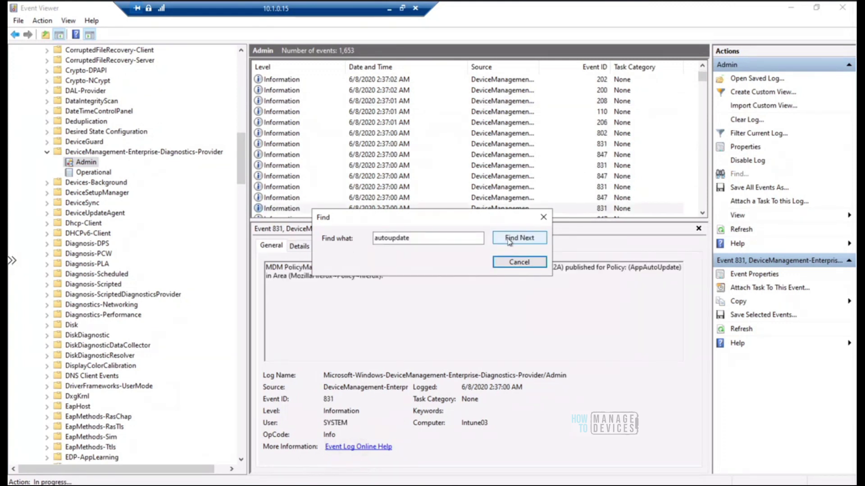
{"action": "left_click_drag", "start_coordinate": [423, 221], "coordinate": [462, 119]}
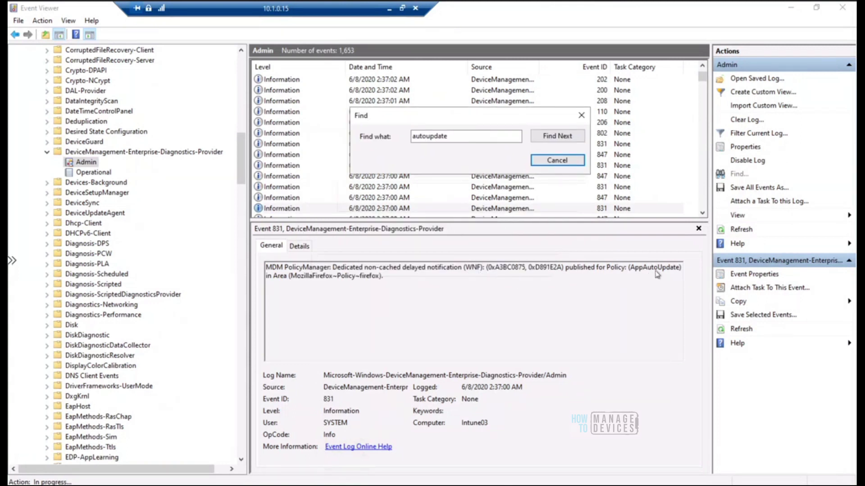
Step: Step through the remaining "autoupdate" matches to the end of the log, close the search, and highlight the last matching event's description
{"action": "left_click", "coordinate": [563, 138]}
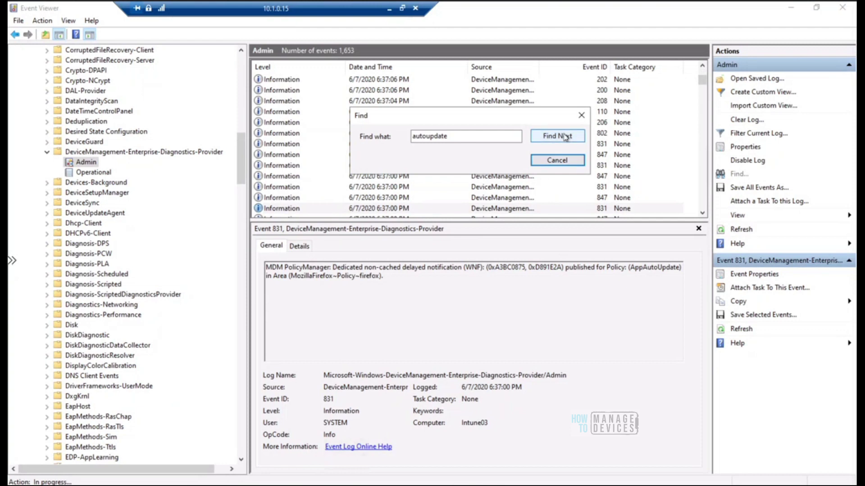
{"action": "left_click", "coordinate": [565, 137]}
{"action": "left_click", "coordinate": [566, 137]}
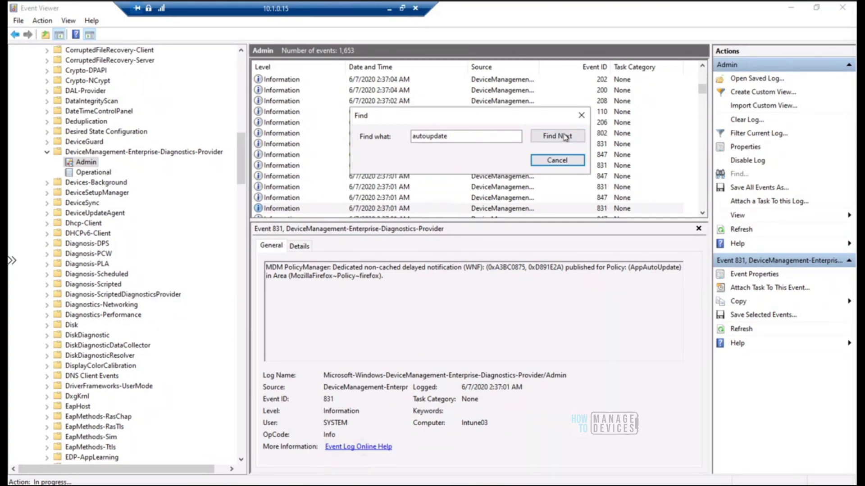
{"action": "left_click", "coordinate": [565, 137]}
{"action": "left_click", "coordinate": [565, 137]}
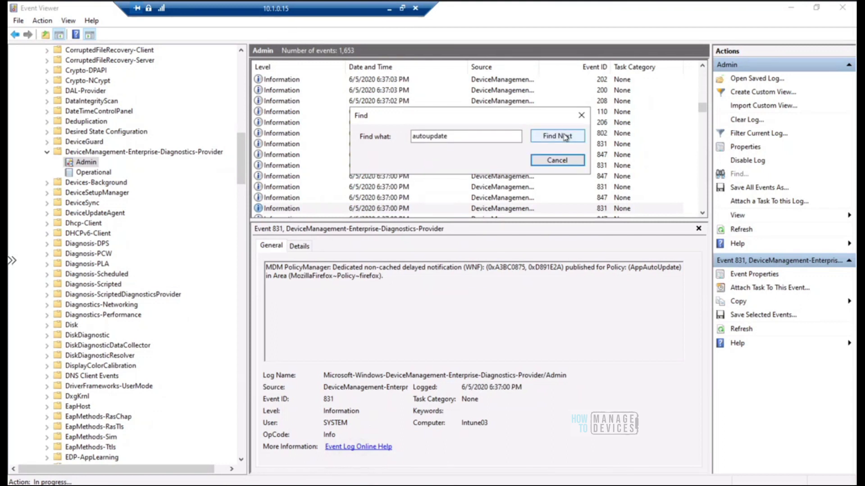
{"action": "left_click", "coordinate": [565, 137]}
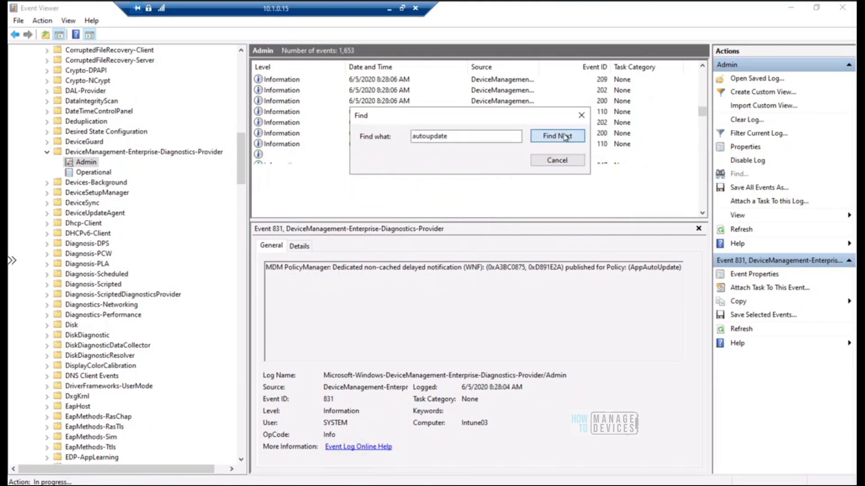
{"action": "left_click", "coordinate": [559, 138]}
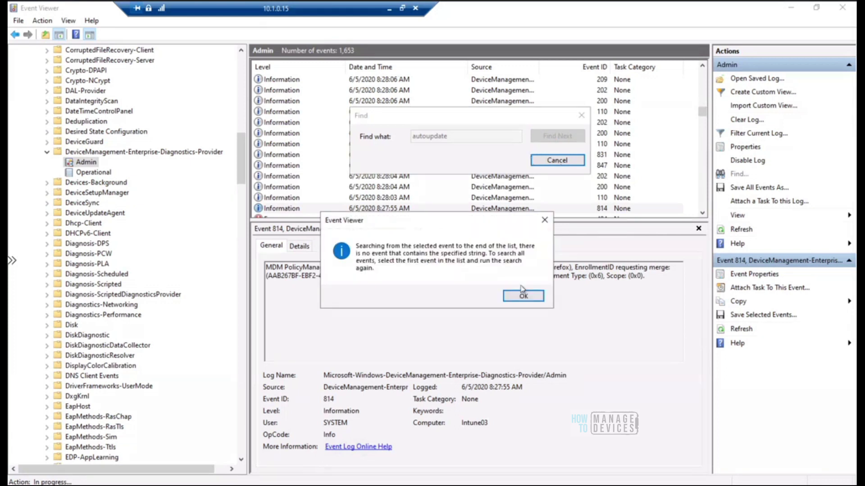
{"action": "left_click", "coordinate": [522, 296]}
{"action": "left_click", "coordinate": [524, 275]}
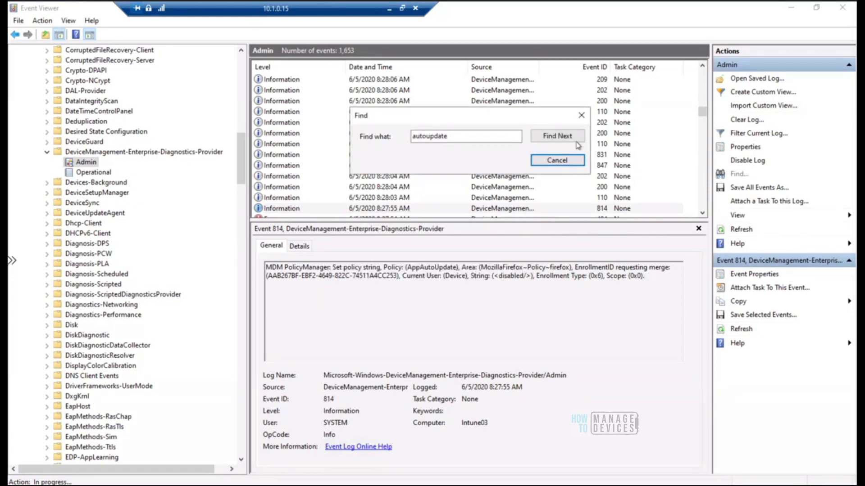
{"action": "left_click", "coordinate": [562, 161]}
{"action": "left_click_drag", "start_coordinate": [648, 275], "coordinate": [278, 266]}
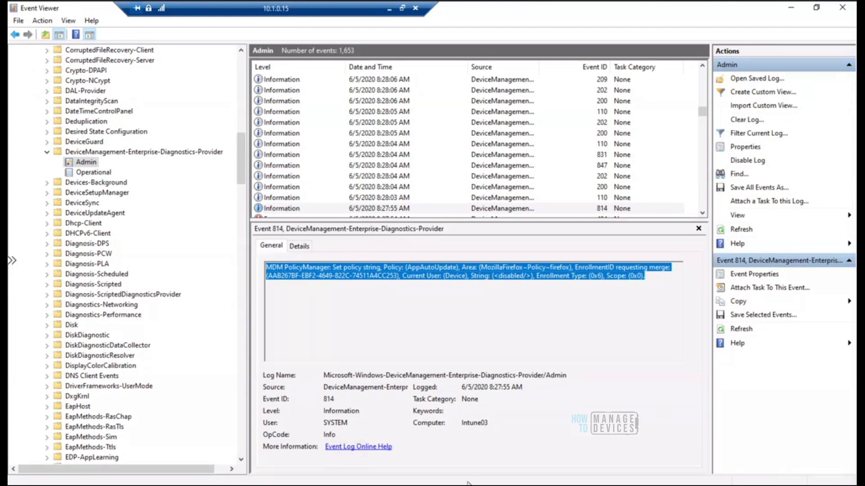
Step: Switch to Registry Editor and show the values of the HKEY_LOCAL_MACHINE\SOFTWARE\Policies\Mozilla\Firefox key
{"action": "left_click", "coordinate": [467, 432]}
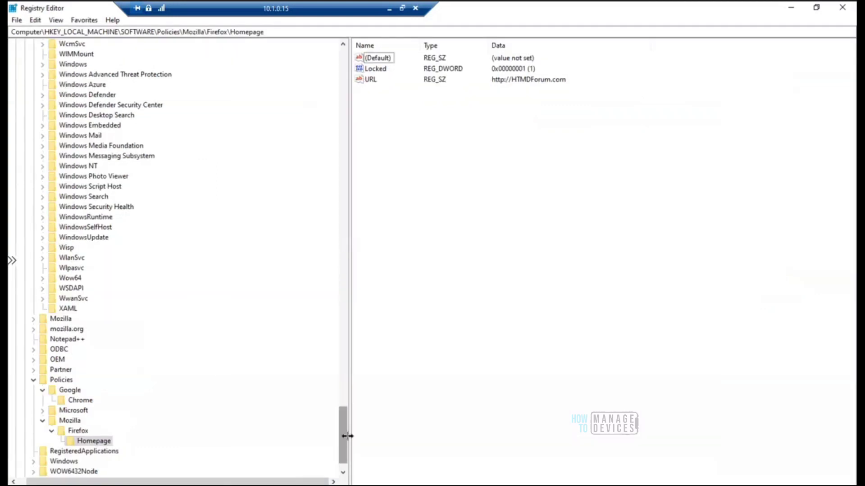
{"action": "scroll", "coordinate": [343, 444], "scroll_direction": "down", "scroll_amount": 1}
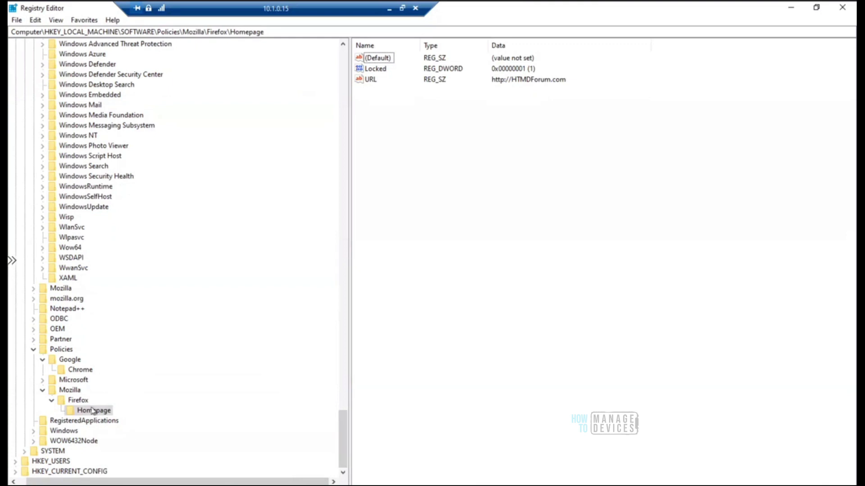
{"action": "left_click", "coordinate": [78, 401]}
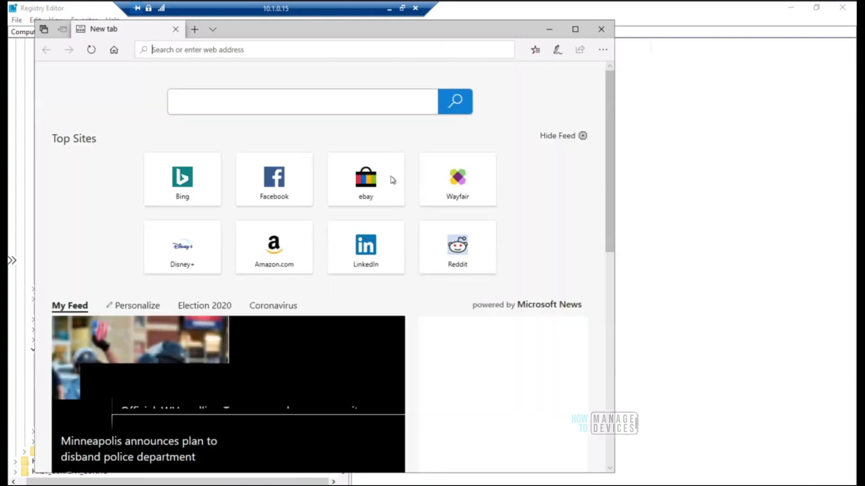
Step: In the Microsoft Edge window, open the What's new and tips page and look through it
{"action": "left_click_drag", "start_coordinate": [382, 37], "coordinate": [467, 32]}
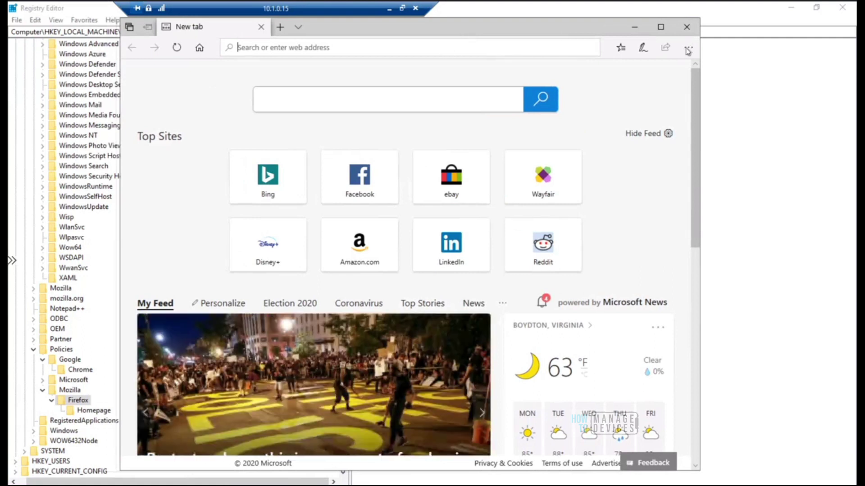
{"action": "left_click", "coordinate": [688, 47]}
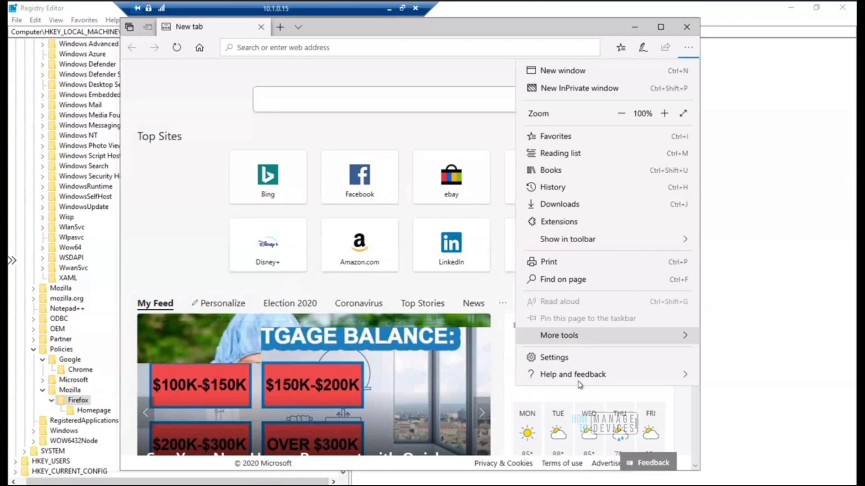
{"action": "mouse_move", "coordinate": [584, 380]}
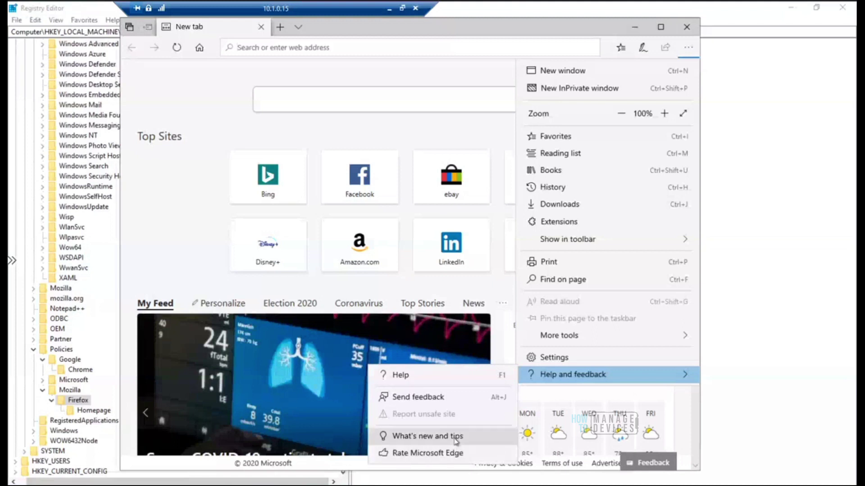
{"action": "left_click", "coordinate": [430, 436]}
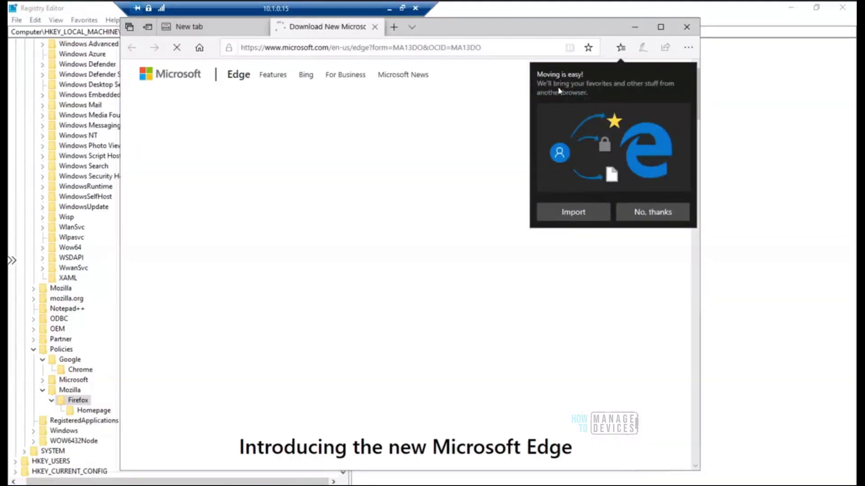
{"action": "scroll", "coordinate": [476, 284], "scroll_direction": "down", "scroll_amount": 5}
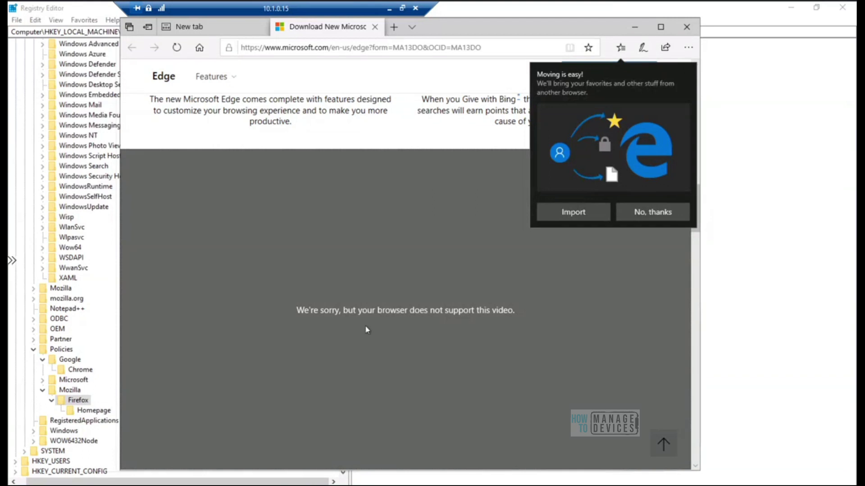
Step: Find and launch Microsoft Edge again, look at its main menu options, and close both Edge windows
{"action": "key", "text": "super"}
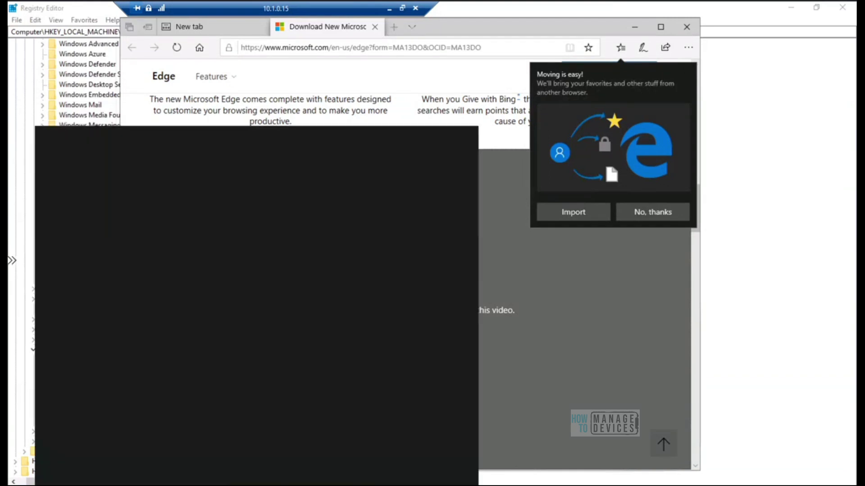
{"action": "type", "text": "edge"}
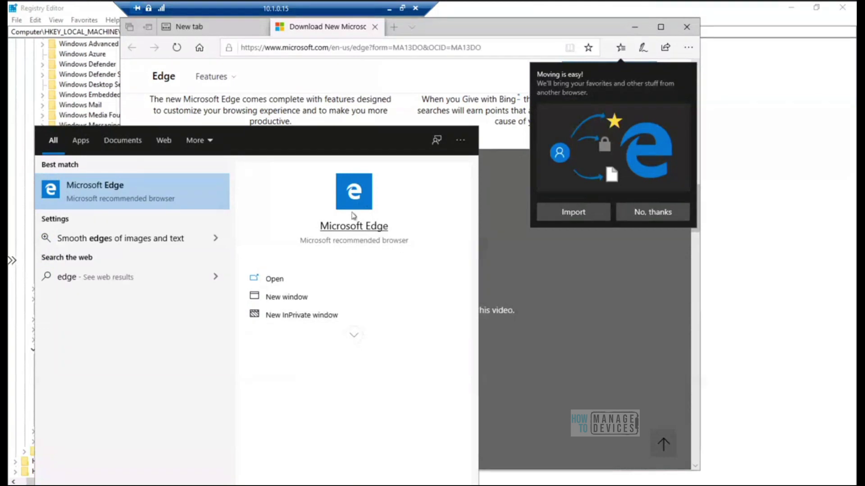
{"action": "left_click", "coordinate": [355, 231]}
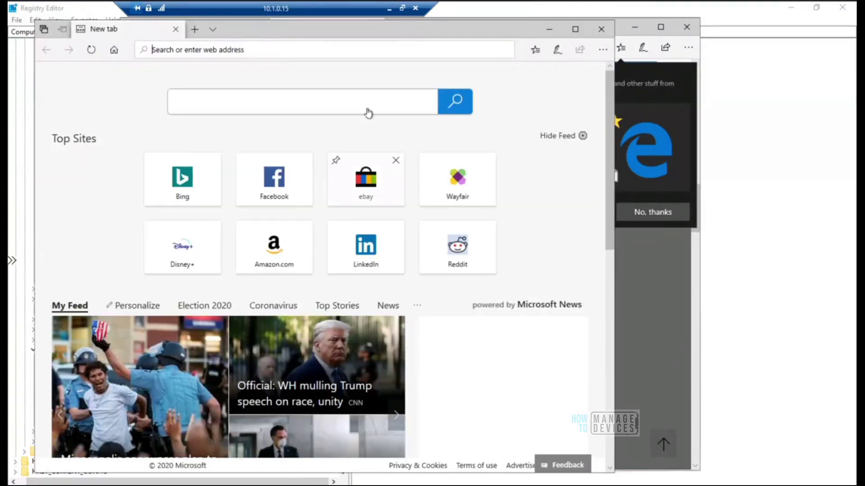
{"action": "left_click", "coordinate": [599, 52]}
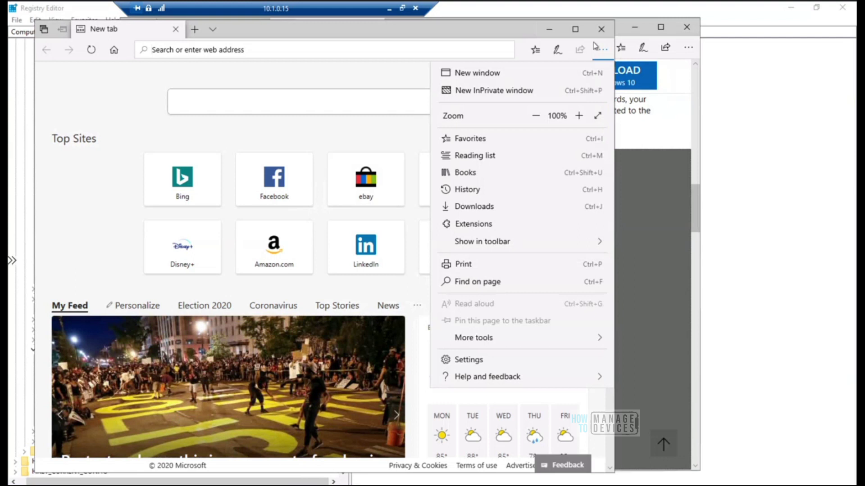
{"action": "left_click", "coordinate": [601, 29]}
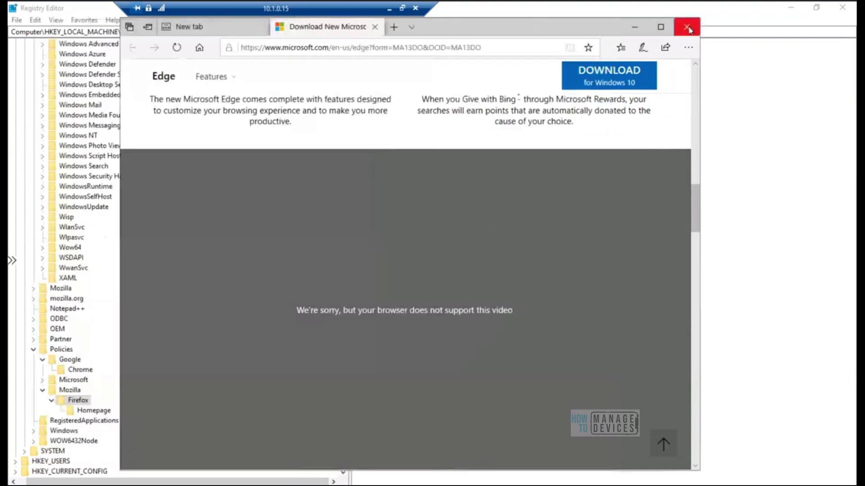
{"action": "left_click", "coordinate": [689, 29]}
Step: Switch to the New Azure AD Registered remote desktop session and close the Firefox window with all its tabs
{"action": "left_click", "coordinate": [385, 282]}
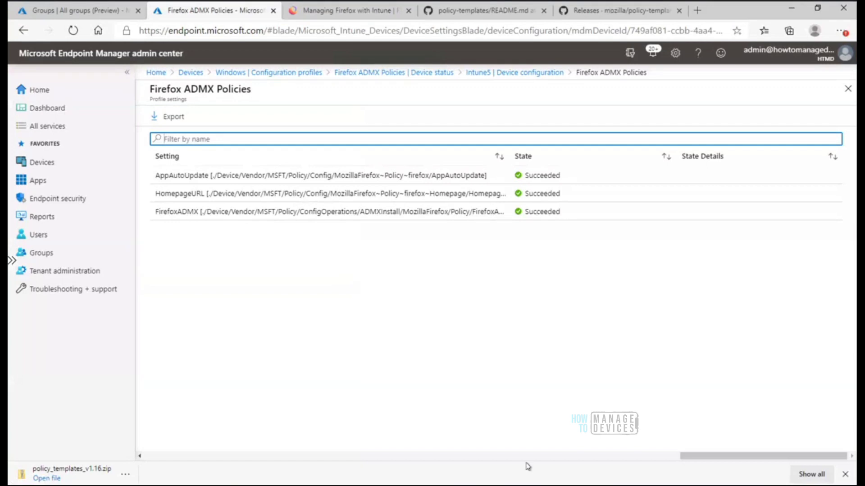
{"action": "mouse_move", "coordinate": [558, 459]}
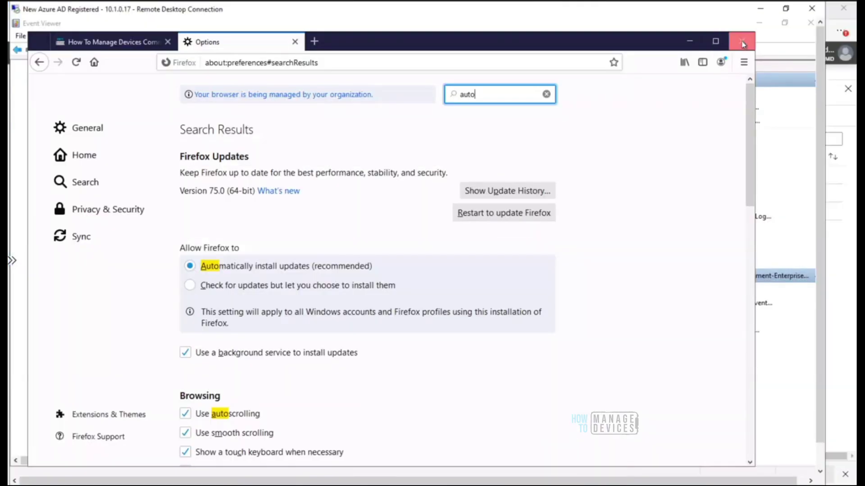
{"action": "left_click", "coordinate": [741, 41]}
{"action": "key", "text": "Return"}
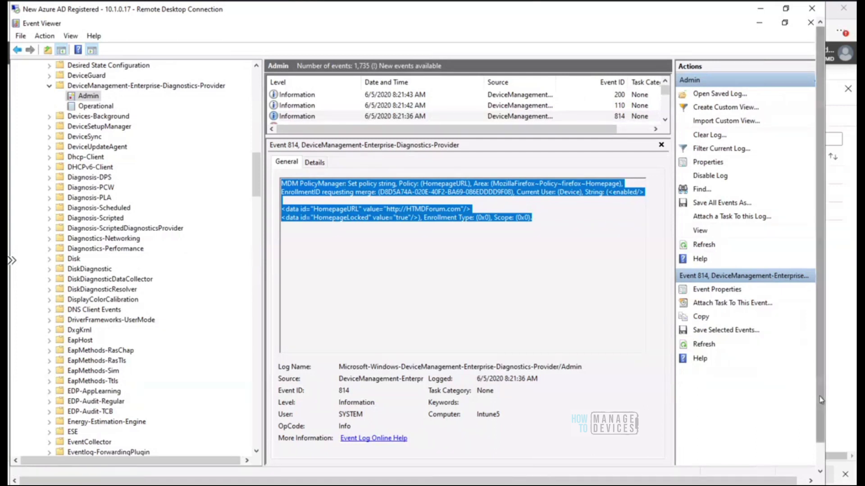
Step: Bring up Registry Editor in this session and inspect the AppAutoUpdate value under SOFTWARE\Policies\Mozilla\Firefox
{"action": "left_click_drag", "start_coordinate": [820, 400], "coordinate": [818, 469]}
{"action": "left_click", "coordinate": [441, 471]}
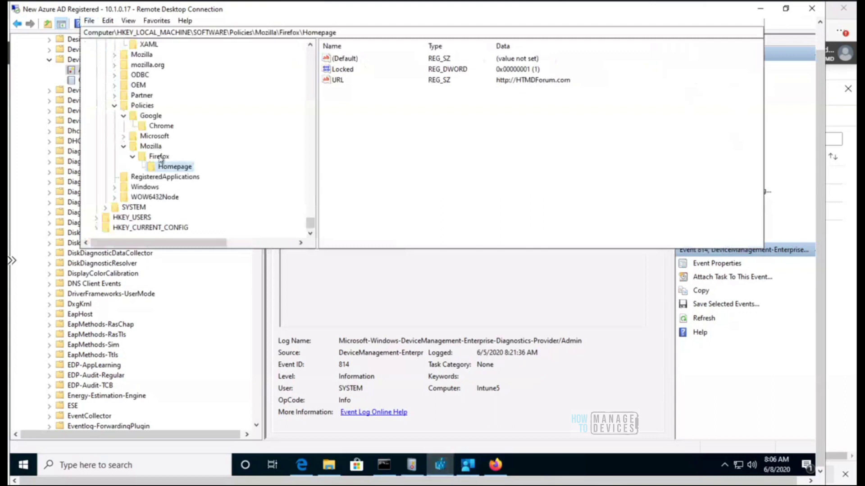
{"action": "left_click", "coordinate": [160, 157]}
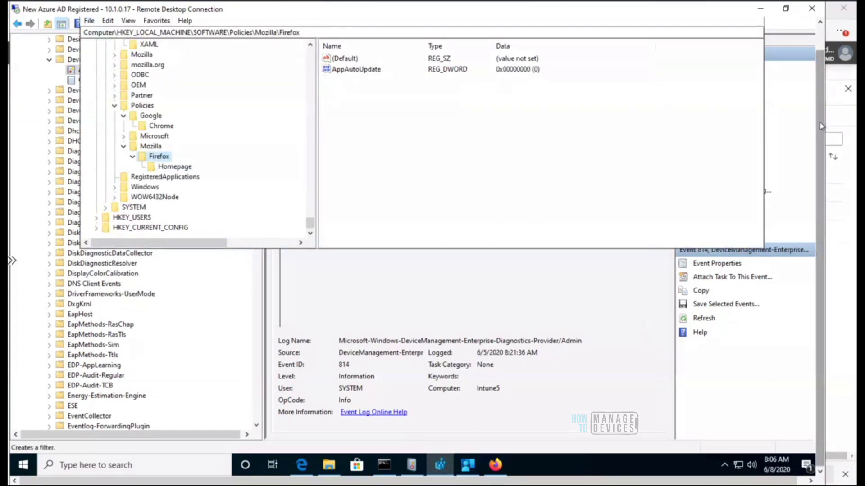
{"action": "left_click_drag", "start_coordinate": [816, 80], "coordinate": [815, 64]}
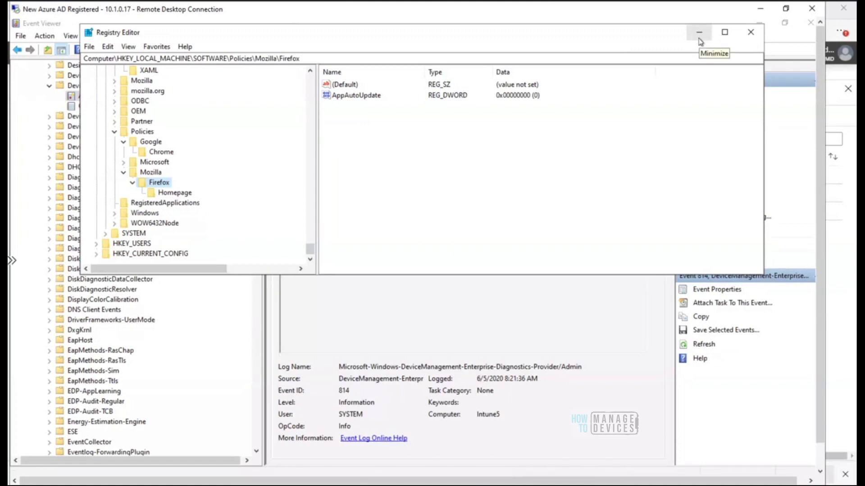
{"action": "left_click", "coordinate": [358, 98]}
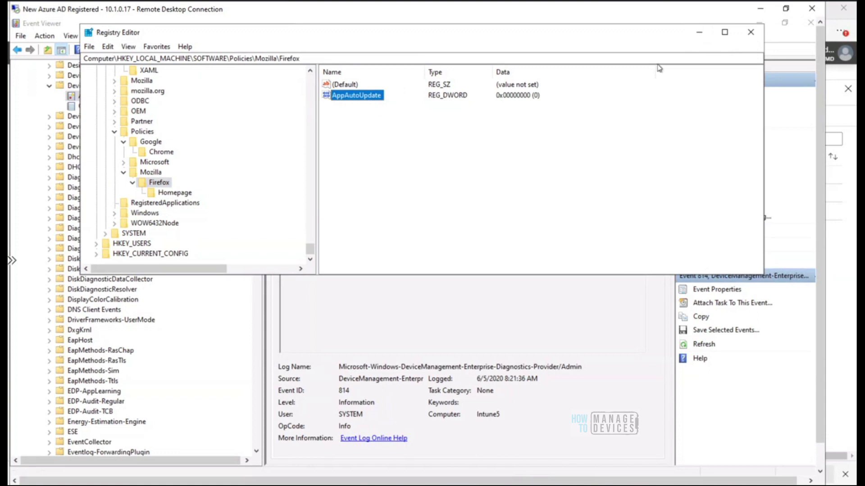